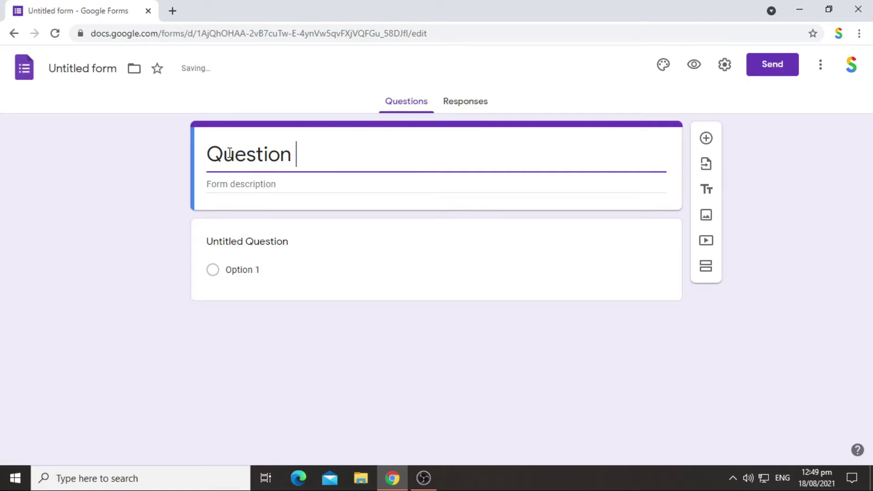
Complete the form title as "Question Paper" and name the first question "Your Name"
{"action": "type", "text": "Paper"}
{"action": "left_click", "coordinate": [255, 241]}
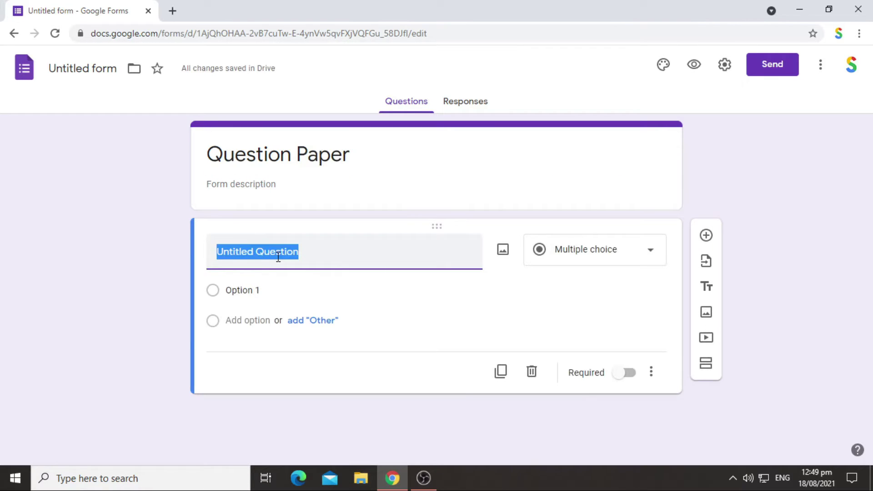
{"action": "type", "text": "You"}
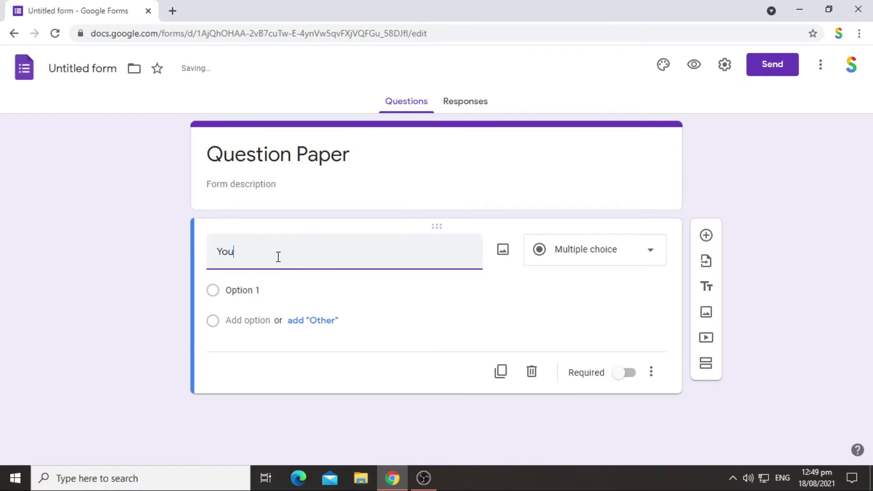
{"action": "type", "text": "r Name"}
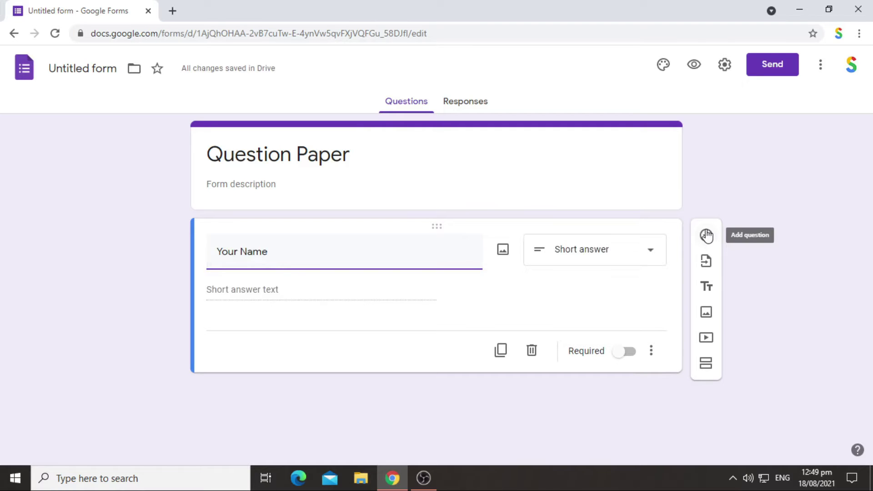
Add a second question reading "What is the colour of the sky"
{"action": "left_click", "coordinate": [707, 235]}
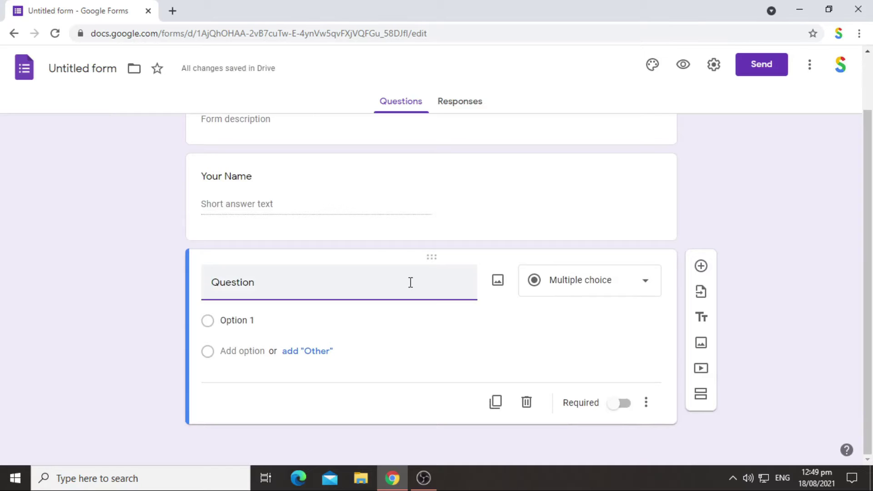
{"action": "type", "text": "What is th"}
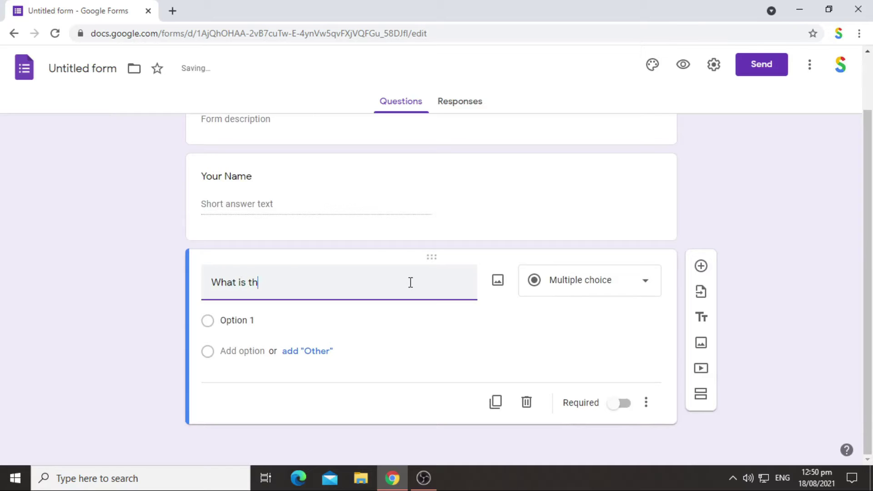
{"action": "type", "text": "e colour of the sky"}
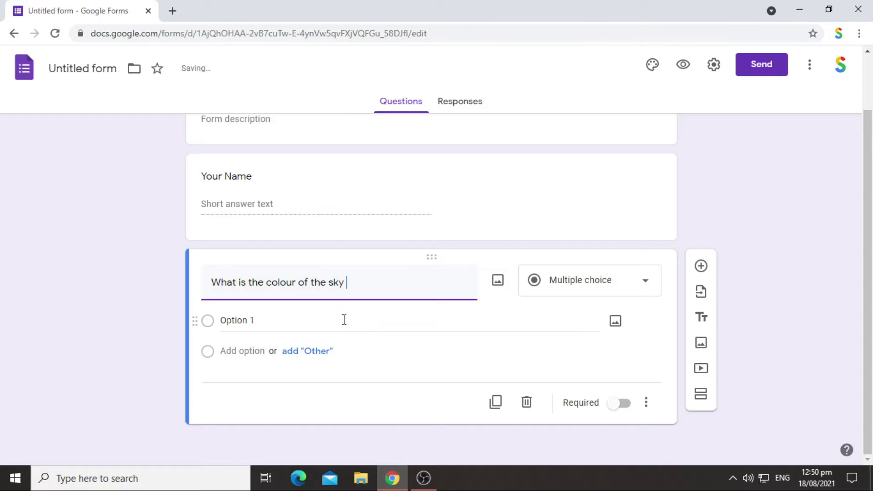
Give the sky question the options White, Blue and Red, and add another question below it
{"action": "left_click", "coordinate": [298, 326]}
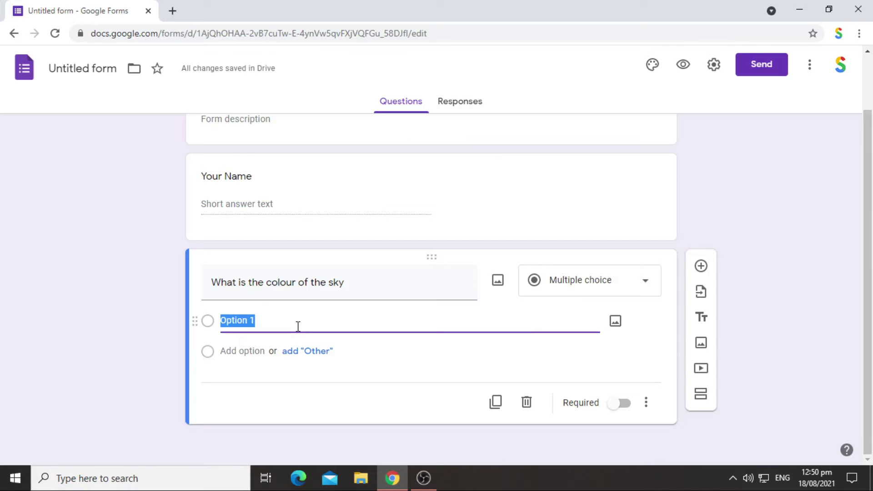
{"action": "type", "text": "Wh"}
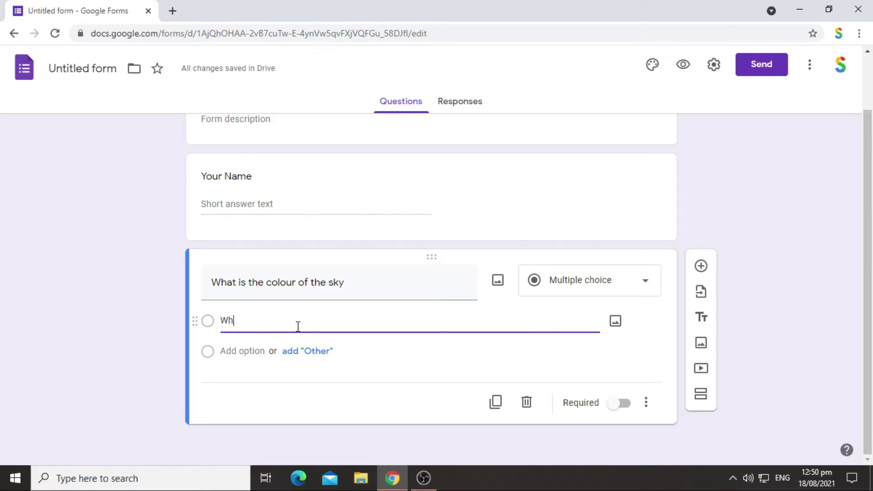
{"action": "type", "text": "ite"}
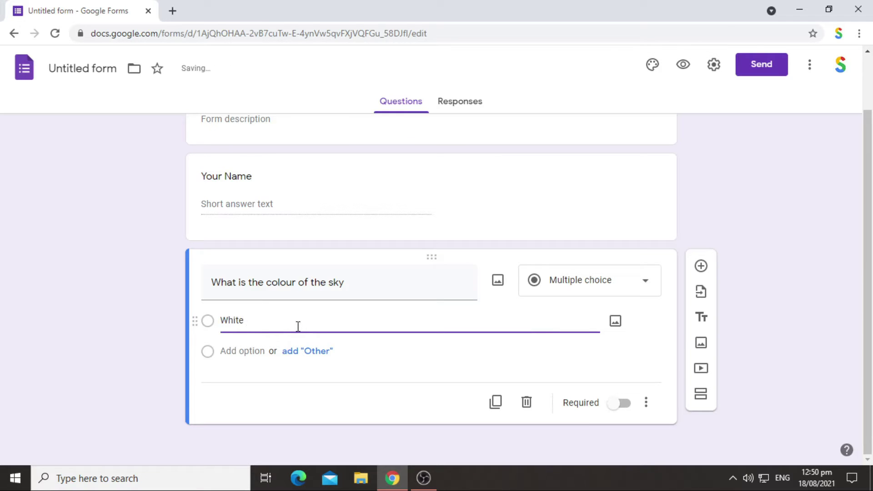
{"action": "left_click", "coordinate": [250, 352]}
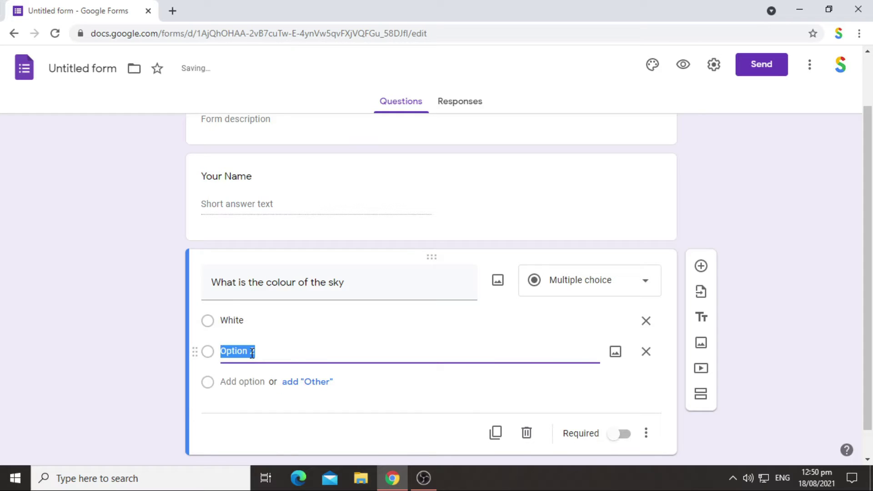
{"action": "type", "text": "Blue"}
{"action": "left_click", "coordinate": [243, 383]}
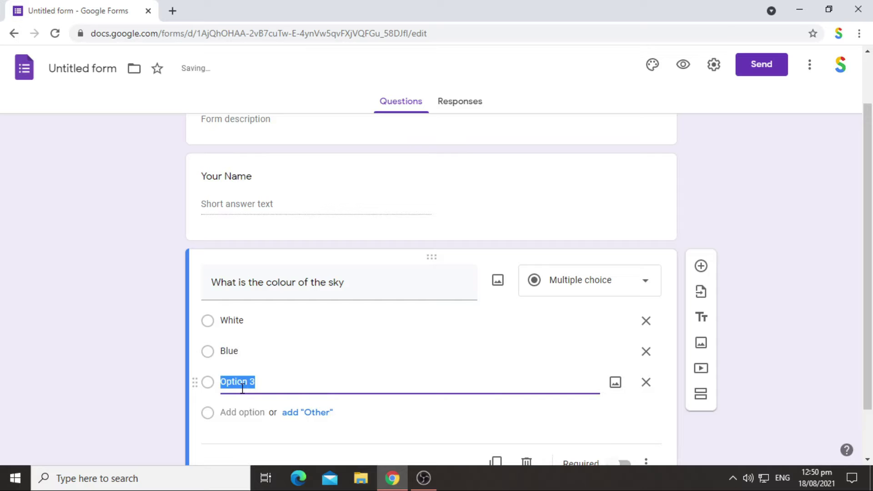
{"action": "type", "text": "Red"}
{"action": "scroll", "coordinate": [455, 364], "scroll_direction": "down", "scroll_amount": 2}
{"action": "left_click", "coordinate": [700, 206]}
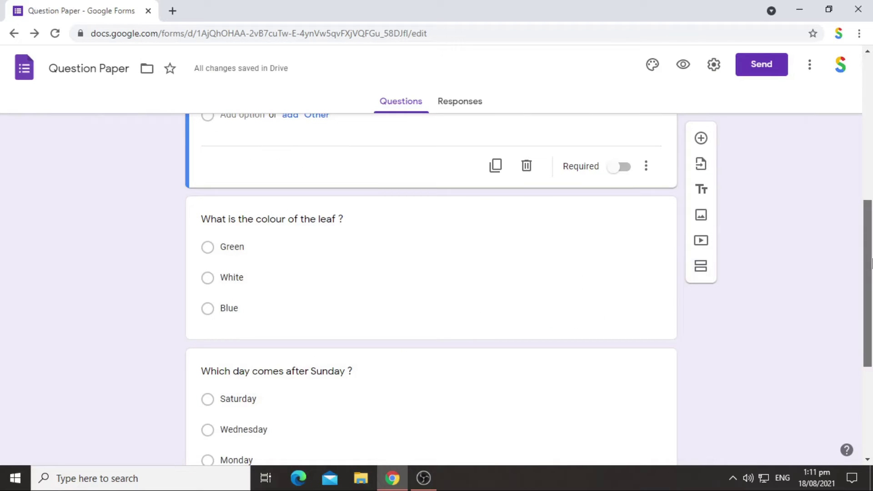
Make the form a quiz in its settings and save them
{"action": "left_click_drag", "start_coordinate": [872, 268], "coordinate": [872, 302]}
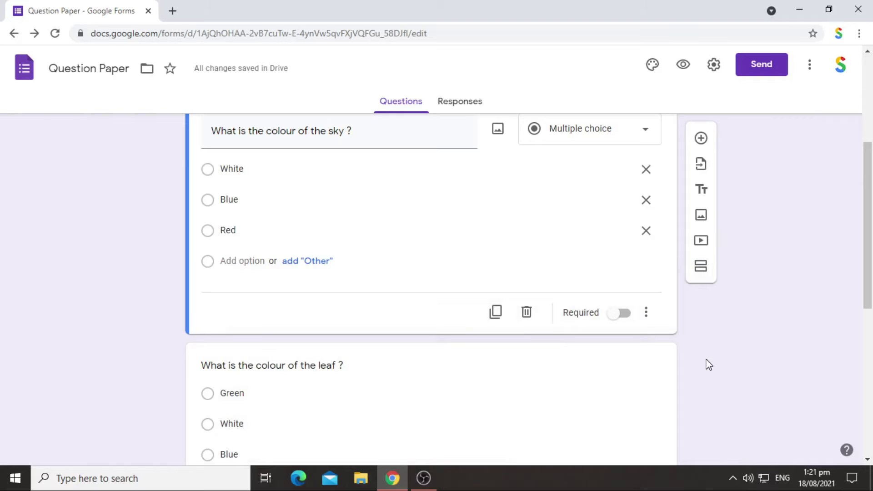
{"action": "left_click", "coordinate": [714, 65]}
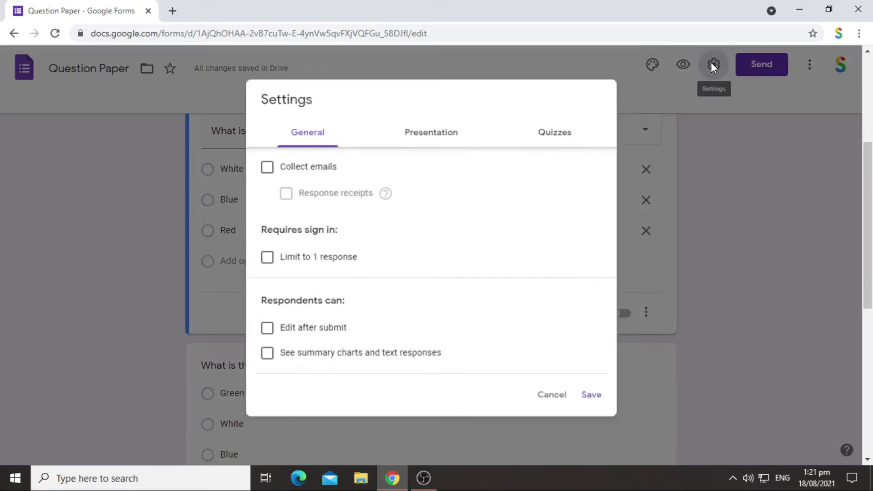
{"action": "left_click", "coordinate": [579, 136]}
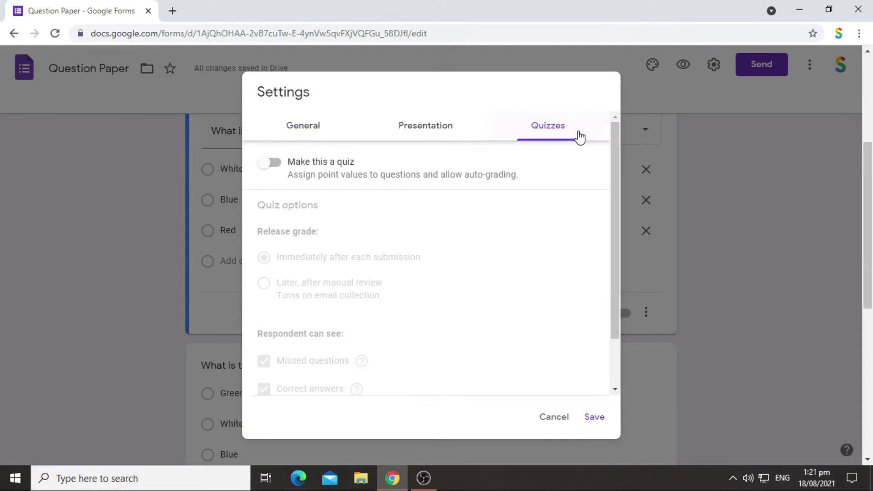
{"action": "left_click", "coordinate": [271, 164]}
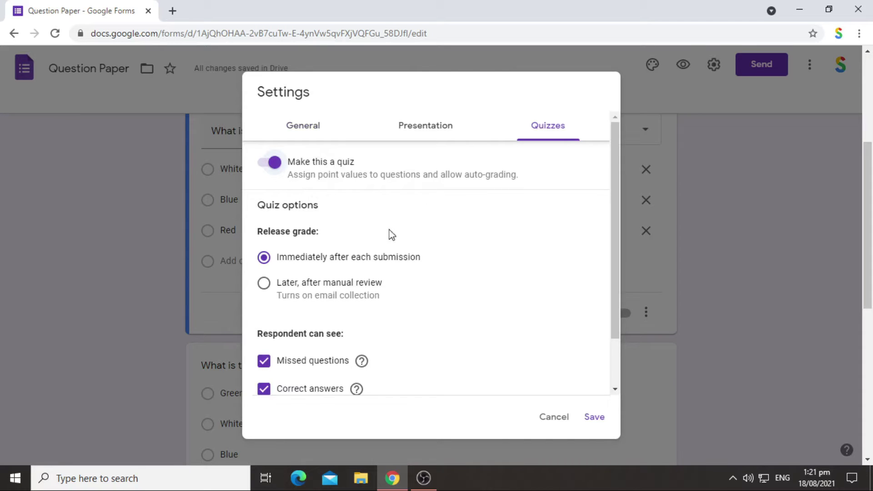
{"action": "left_click", "coordinate": [594, 417]}
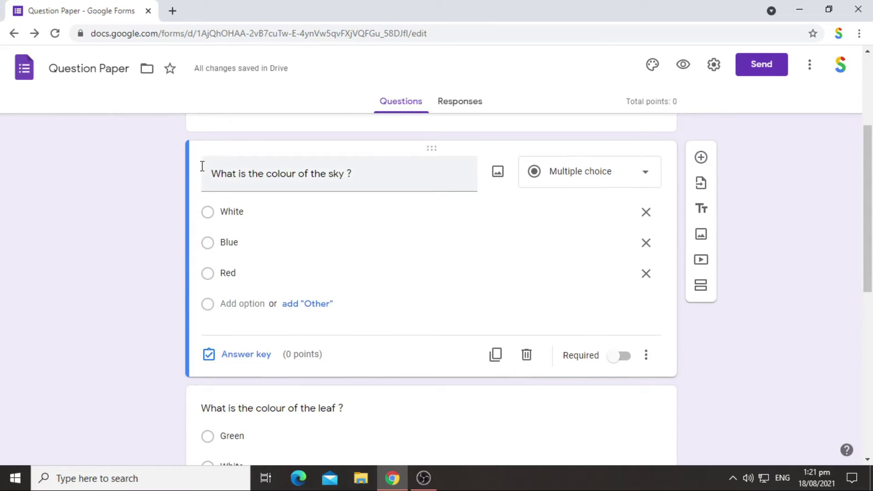
In the sky question's answer key, assign 1 point and mark Blue as the correct answer
{"action": "scroll", "coordinate": [273, 309], "scroll_direction": "down", "scroll_amount": 1}
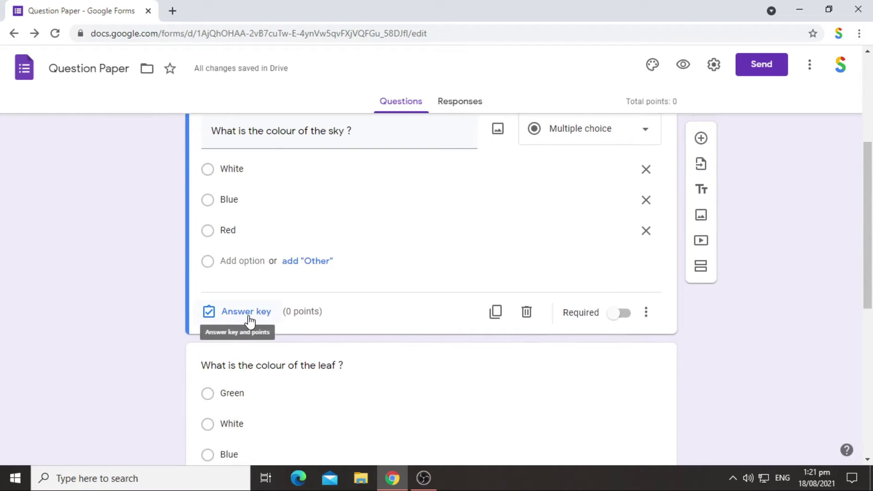
{"action": "left_click", "coordinate": [250, 321]}
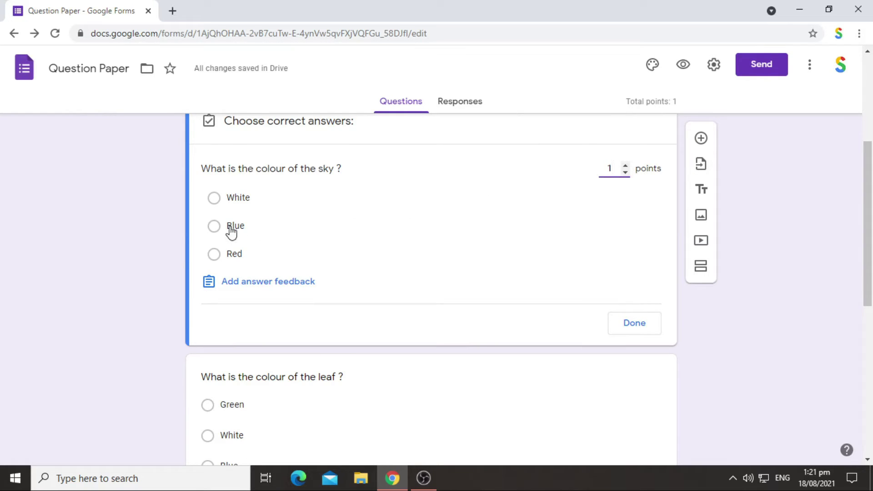
{"action": "left_click", "coordinate": [210, 232]}
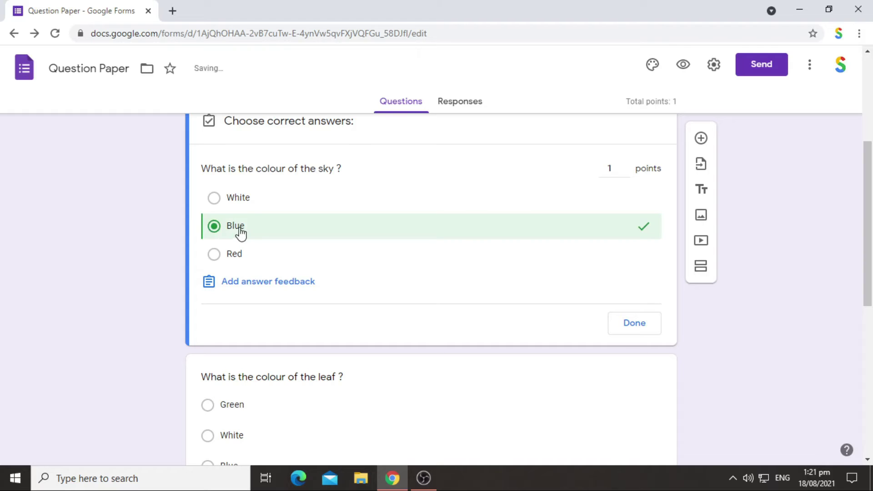
{"action": "left_click", "coordinate": [625, 339]}
In the leaf colour question's answer key, assign 1 point and mark Green as correct, leaving the question optional
{"action": "scroll", "coordinate": [245, 318], "scroll_direction": "down", "scroll_amount": 2}
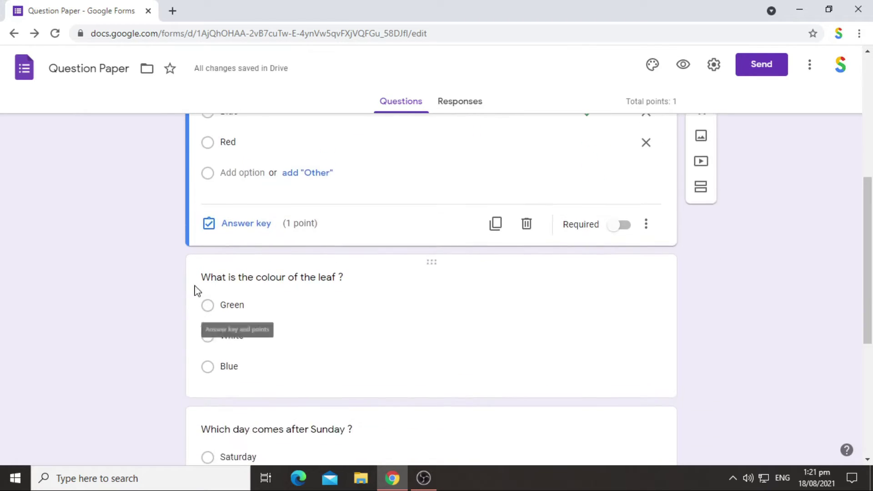
{"action": "left_click", "coordinate": [193, 267]}
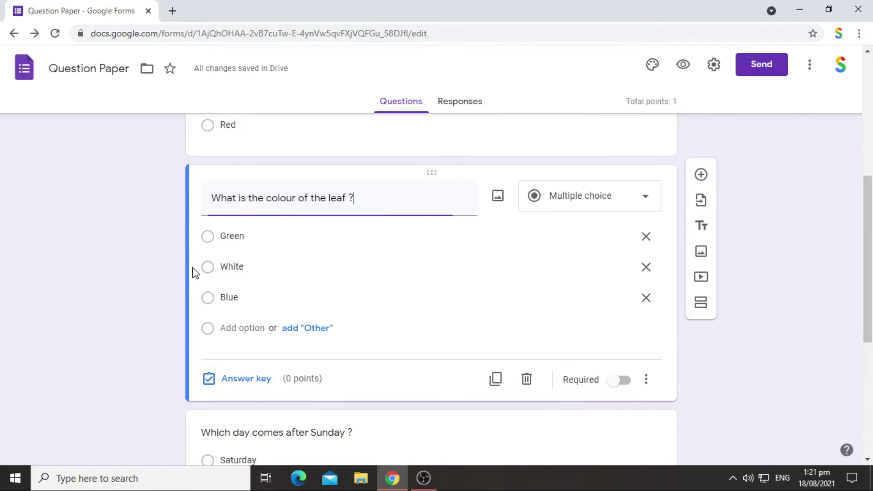
{"action": "scroll", "coordinate": [344, 293], "scroll_direction": "down", "scroll_amount": 1}
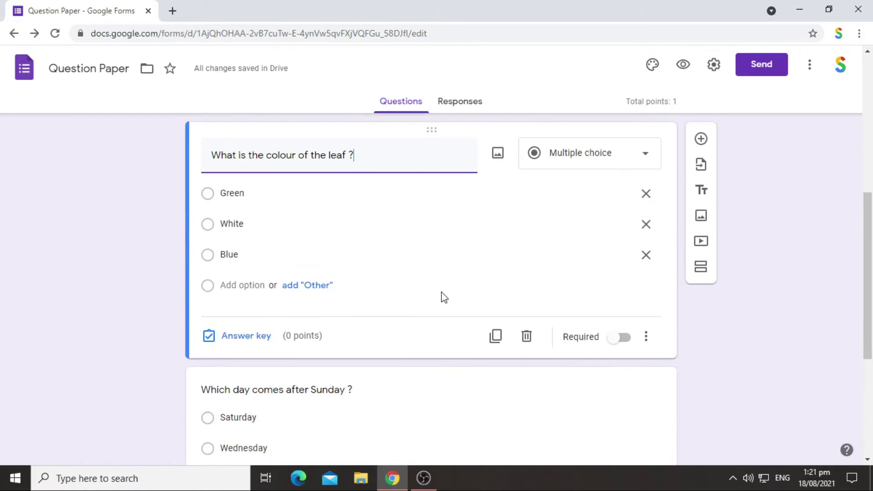
{"action": "left_click", "coordinate": [250, 347]}
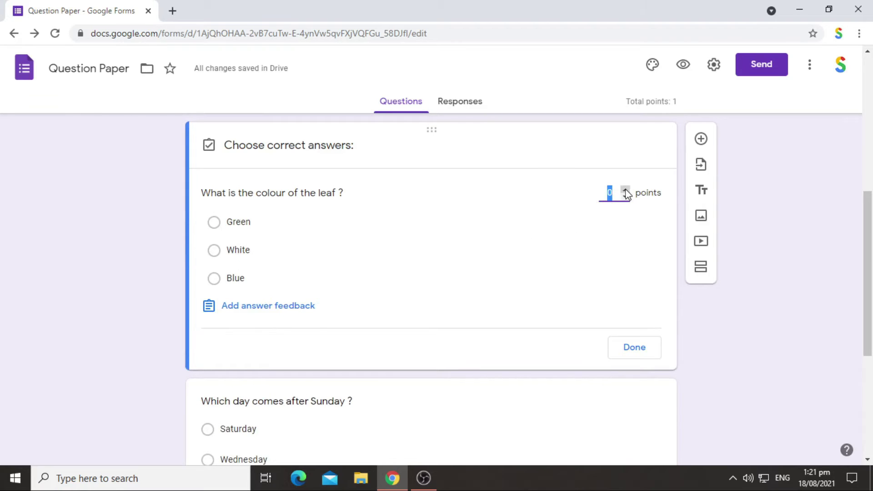
{"action": "left_click", "coordinate": [626, 190]}
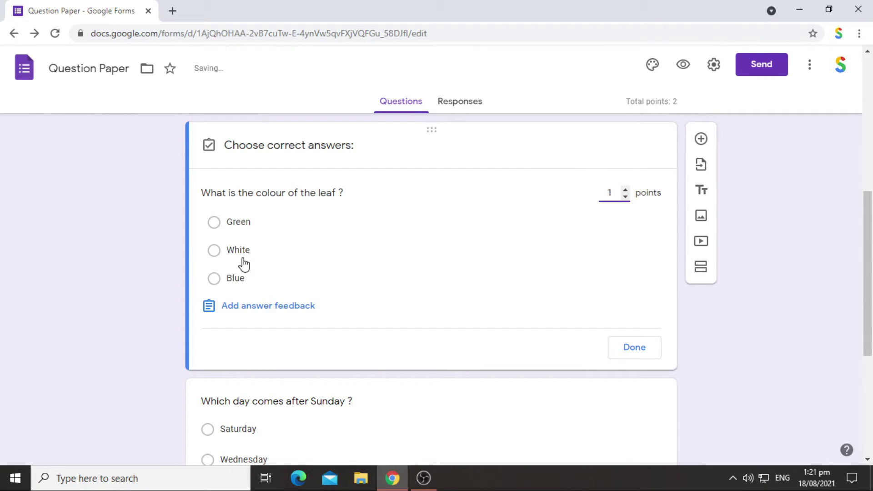
{"action": "left_click", "coordinate": [243, 223]}
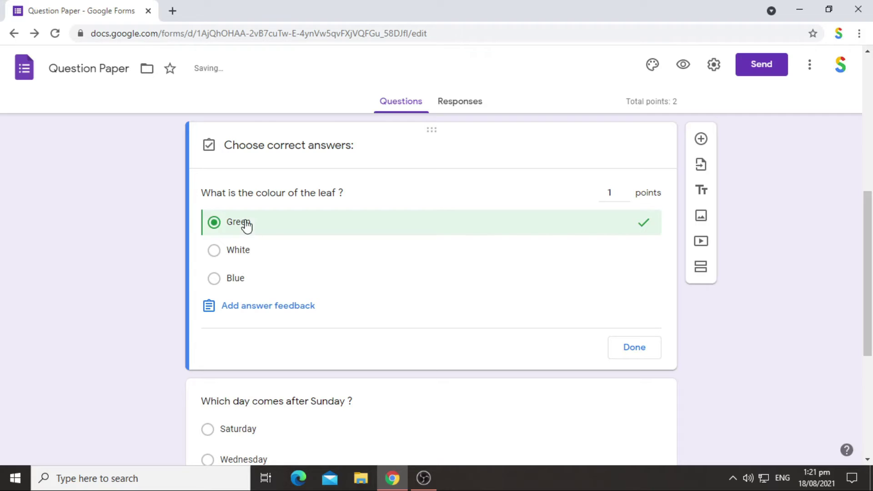
{"action": "left_click", "coordinate": [630, 351]}
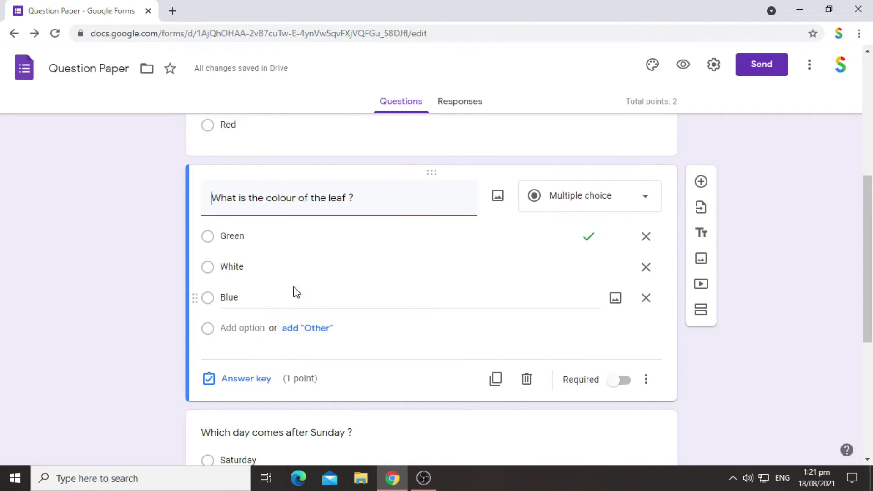
{"action": "left_click", "coordinate": [624, 388]}
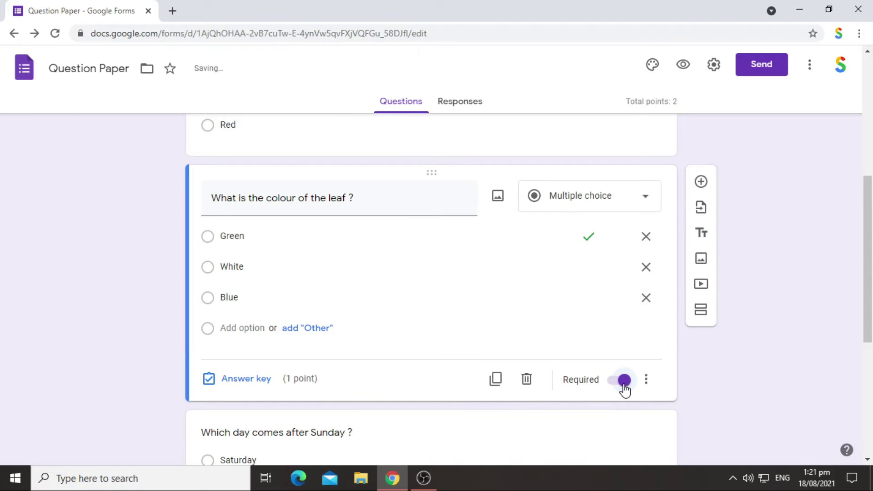
{"action": "left_click", "coordinate": [623, 387]}
In the answer key of "Which day comes after Sunday ?", assign 1 point and mark Monday as correct
{"action": "scroll", "coordinate": [143, 365], "scroll_direction": "down", "scroll_amount": 2}
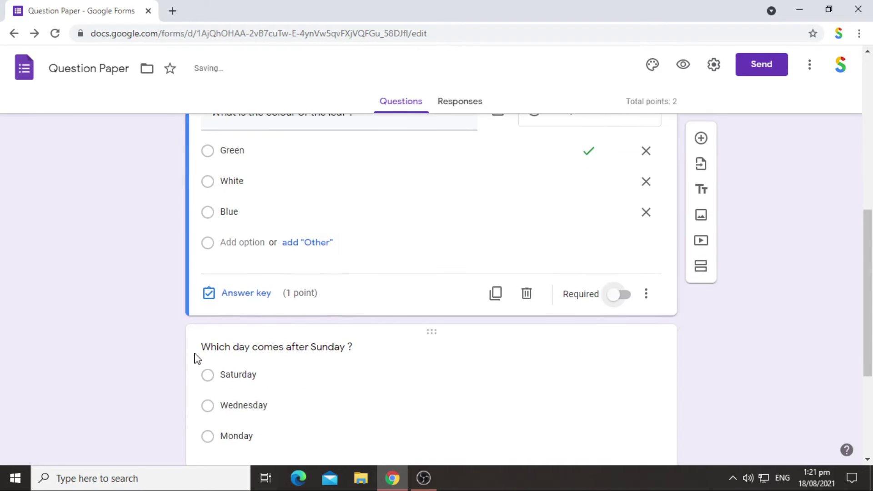
{"action": "left_click", "coordinate": [195, 352]}
{"action": "scroll", "coordinate": [314, 390], "scroll_direction": "down", "scroll_amount": 2}
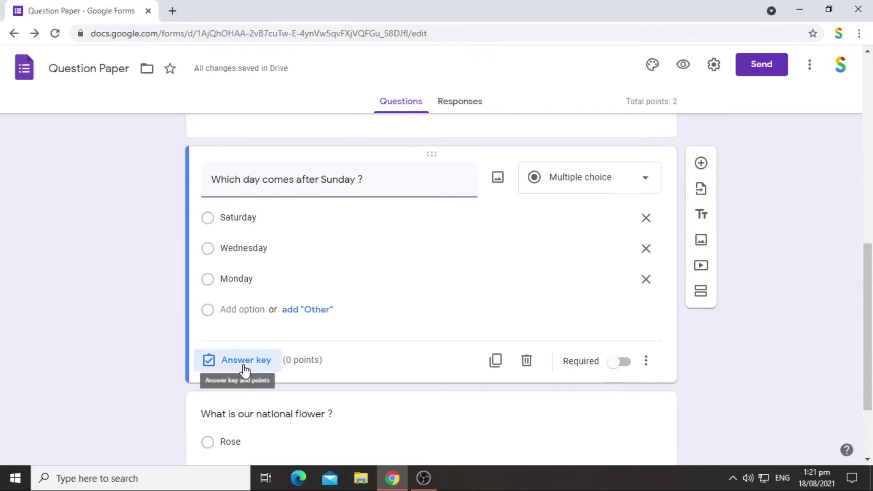
{"action": "left_click", "coordinate": [245, 361]}
{"action": "left_click", "coordinate": [626, 213]}
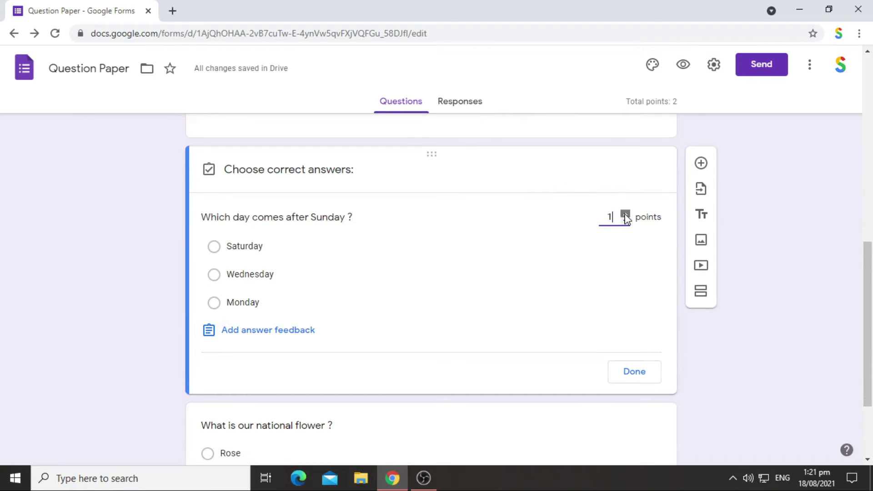
{"action": "left_click", "coordinate": [244, 309]}
{"action": "left_click", "coordinate": [634, 371]}
In the answer key of "What is our national flower ?", assign 1 point and mark Lotus as correct
{"action": "scroll", "coordinate": [409, 346], "scroll_direction": "down", "scroll_amount": 3}
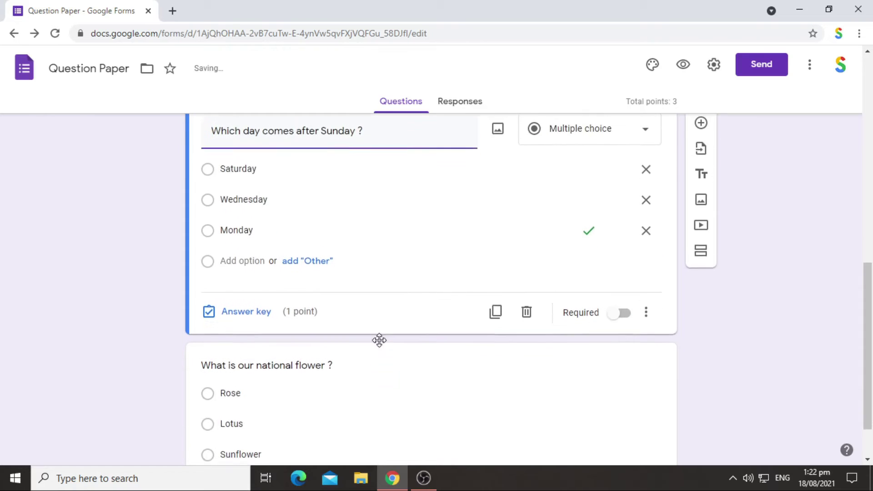
{"action": "left_click", "coordinate": [197, 306]}
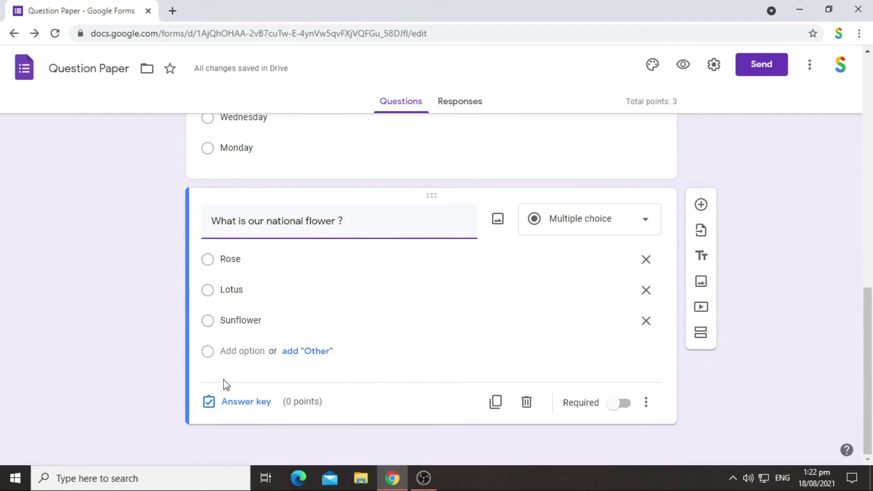
{"action": "left_click", "coordinate": [239, 403]}
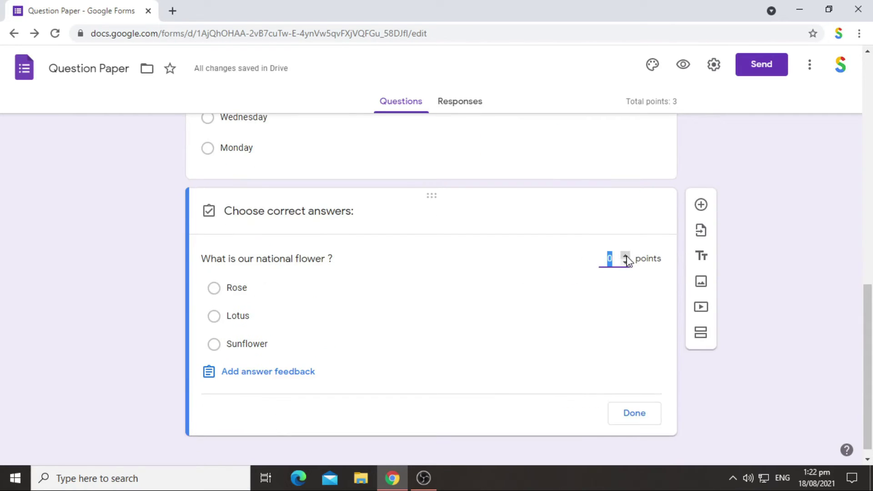
{"action": "left_click", "coordinate": [625, 255]}
{"action": "left_click", "coordinate": [231, 316]}
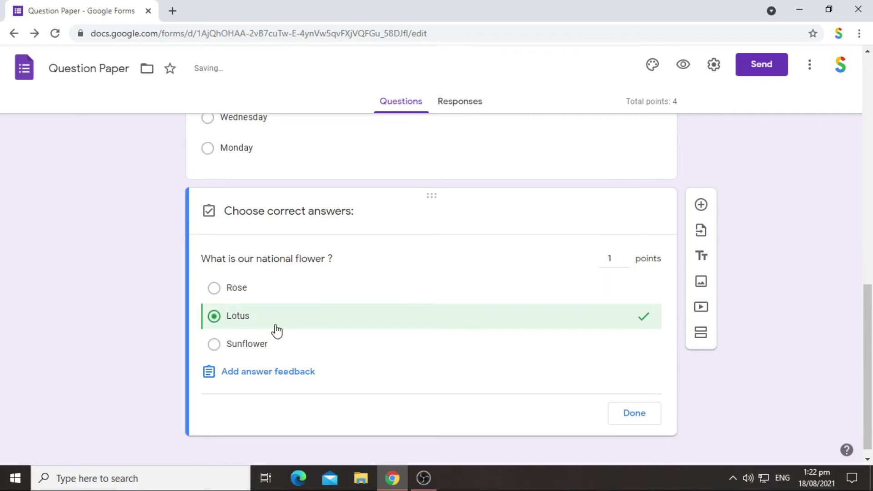
{"action": "left_click", "coordinate": [621, 414]}
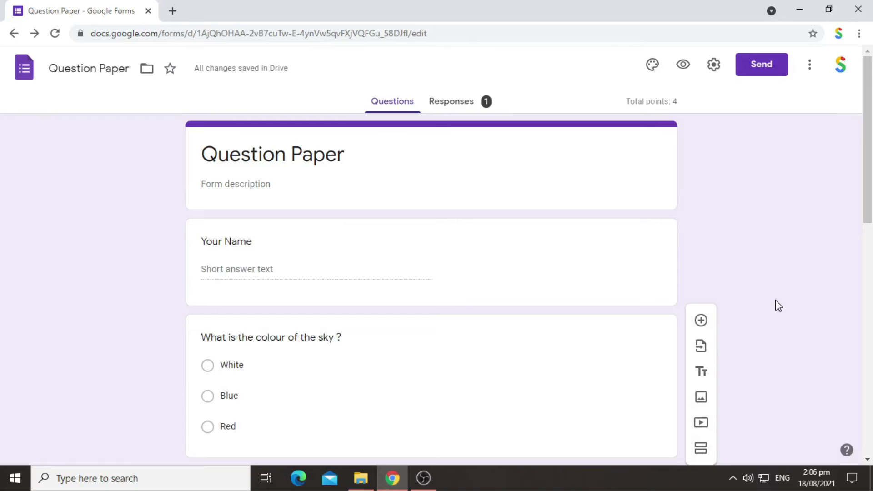
Try the blue, dark blue and light blue theme colours on the form and return to purple
{"action": "left_click", "coordinate": [651, 64]}
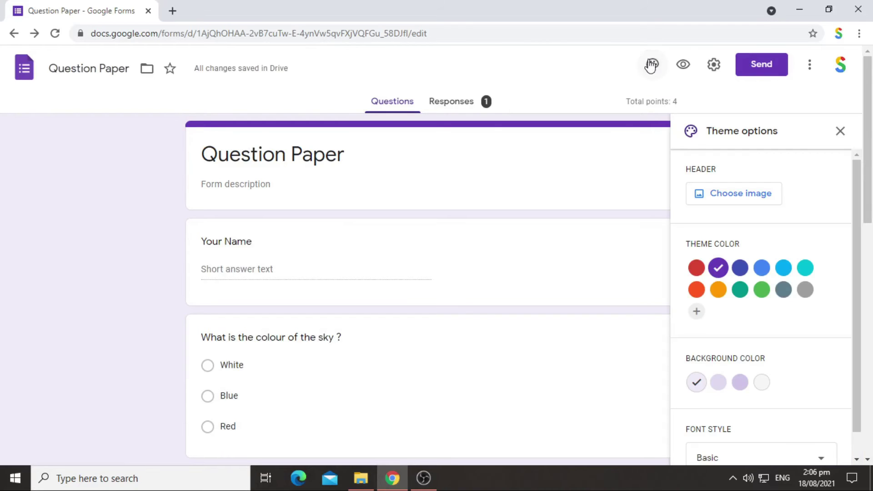
{"action": "scroll", "coordinate": [746, 273], "scroll_direction": "down", "scroll_amount": 1}
{"action": "left_click", "coordinate": [762, 242]}
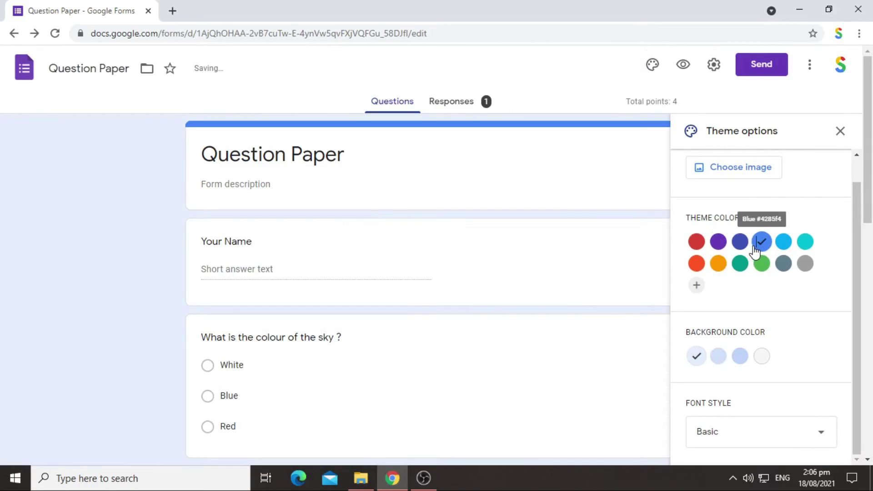
{"action": "left_click", "coordinate": [741, 245]}
{"action": "left_click", "coordinate": [784, 242]}
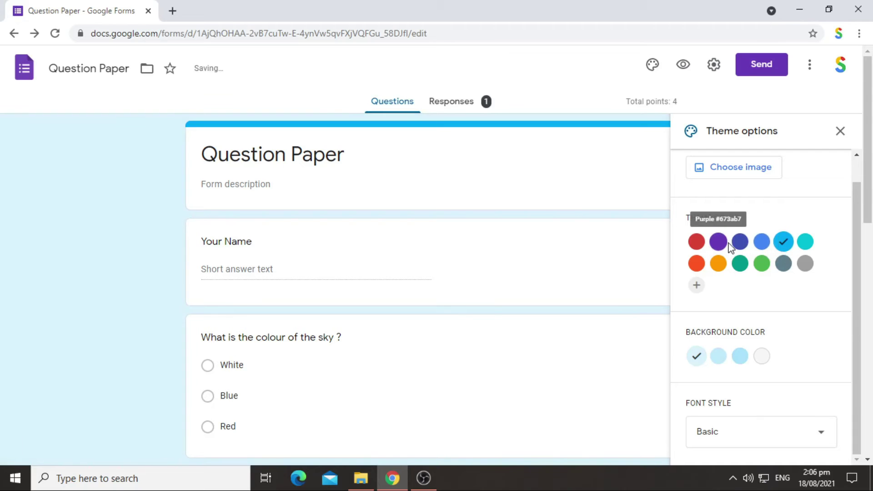
{"action": "left_click", "coordinate": [719, 241]}
Insert the multicoloured candy picture from the Work and School themes as the form's header image and close the theme options
{"action": "left_click", "coordinate": [733, 177]}
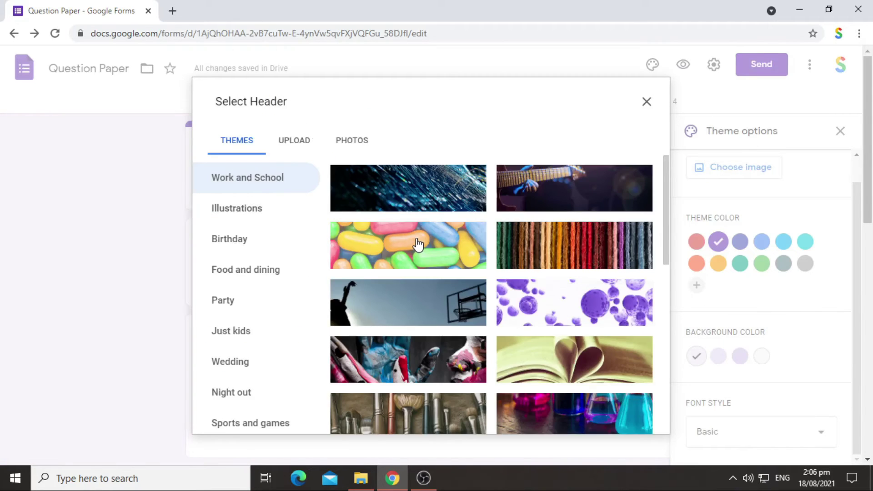
{"action": "left_click", "coordinate": [418, 245]}
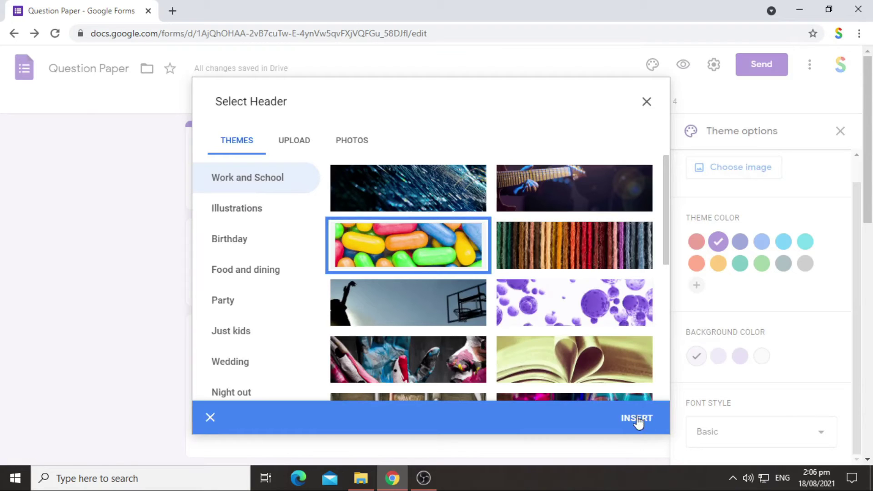
{"action": "left_click", "coordinate": [636, 415]}
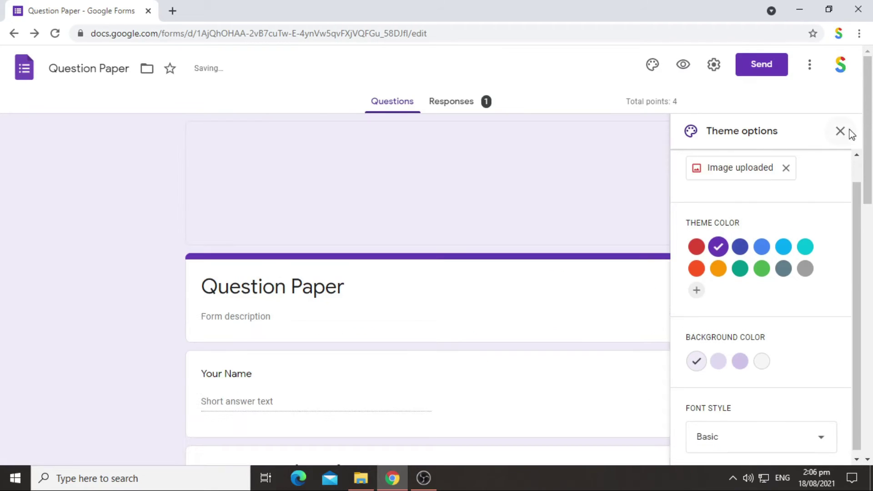
{"action": "left_click", "coordinate": [843, 132]}
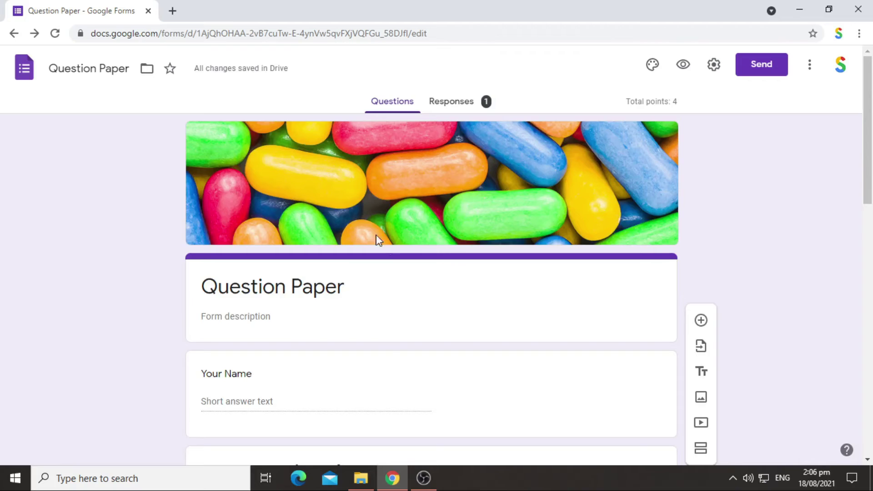
{"action": "scroll", "coordinate": [78, 203], "scroll_direction": "down", "scroll_amount": 4}
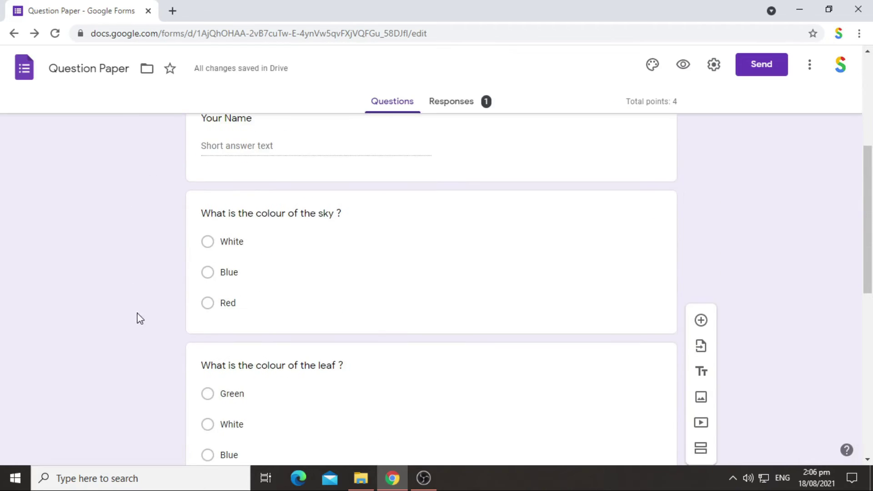
{"action": "scroll", "coordinate": [138, 304], "scroll_direction": "up", "scroll_amount": 4}
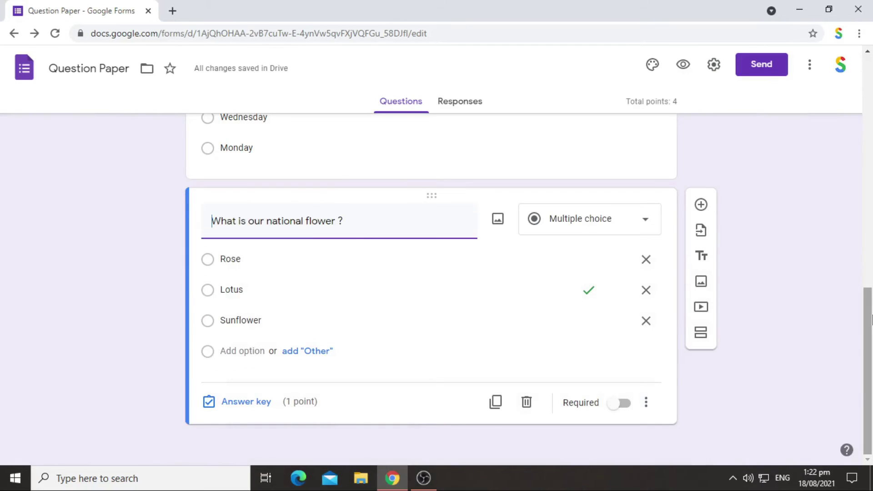
{"action": "left_click_drag", "start_coordinate": [863, 302], "coordinate": [869, 276]}
{"action": "scroll", "coordinate": [826, 275], "scroll_direction": "up", "scroll_amount": 5}
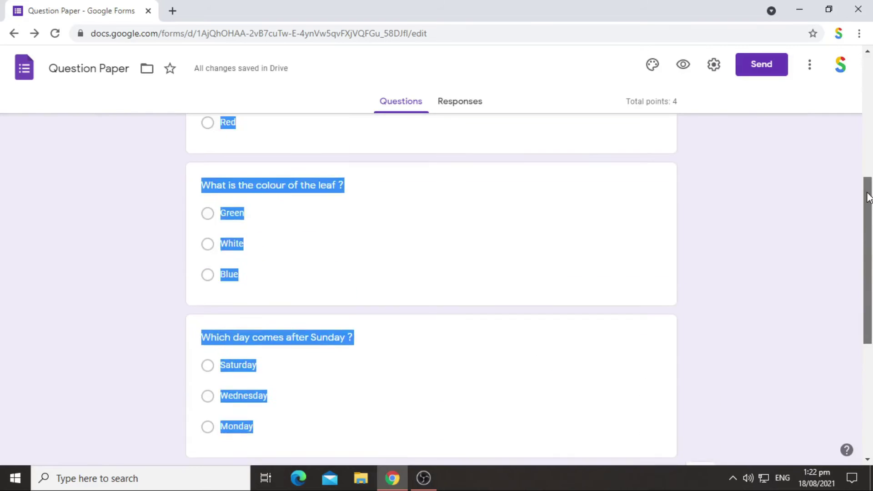
{"action": "left_click", "coordinate": [738, 179]}
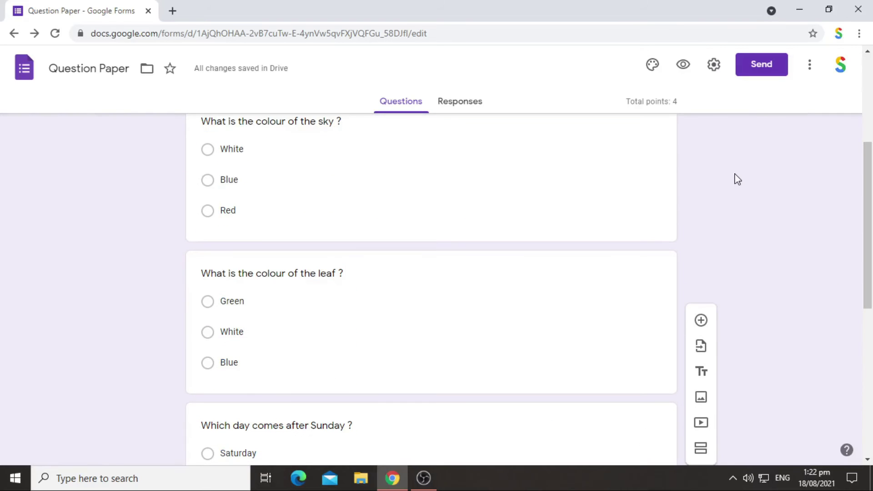
Open a preview of the form and enter the respondent's first name under "Your Name"
{"action": "left_click", "coordinate": [683, 65]}
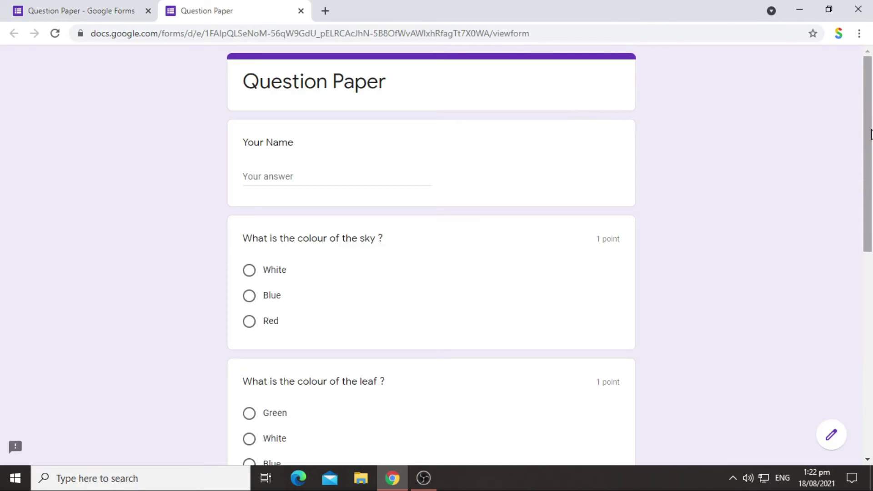
{"action": "scroll", "coordinate": [872, 101], "scroll_direction": "down", "scroll_amount": 1}
{"action": "scroll", "coordinate": [872, 100], "scroll_direction": "down", "scroll_amount": 1}
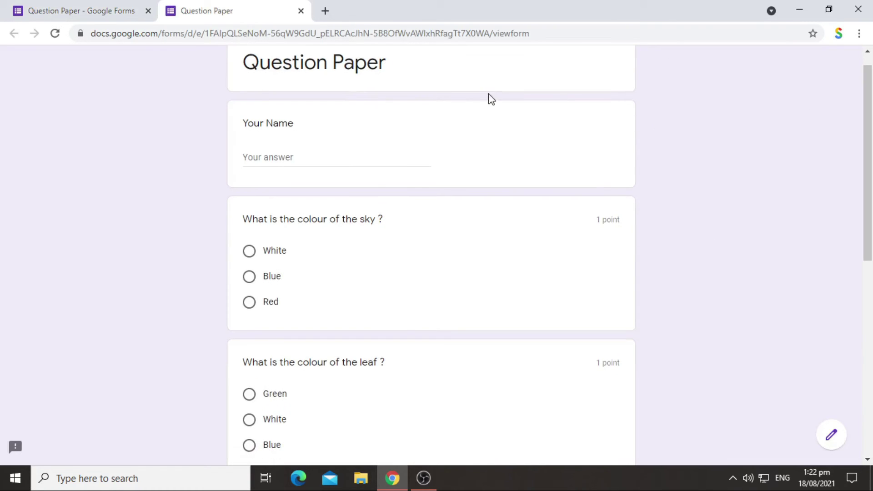
{"action": "left_click", "coordinate": [401, 159]}
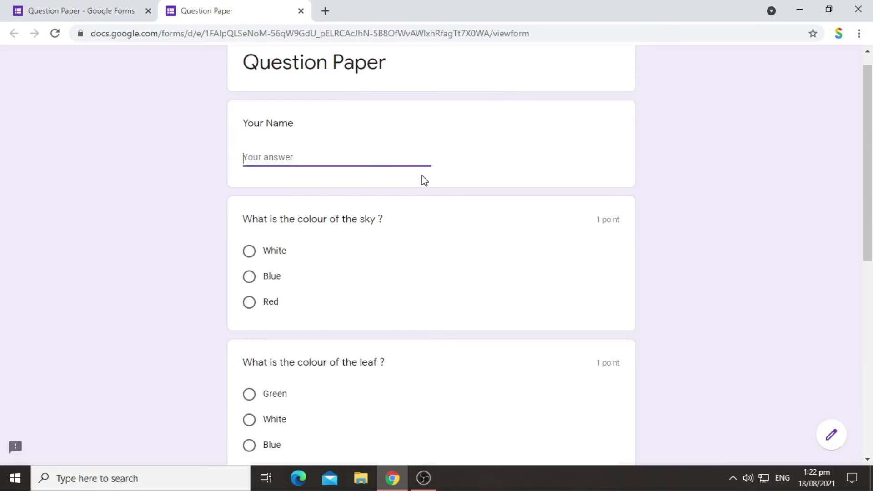
{"action": "type", "text": "Shawn"}
Answer the sky colour question with Blue and the leaf colour question with Green
{"action": "scroll", "coordinate": [273, 200], "scroll_direction": "down", "scroll_amount": 1}
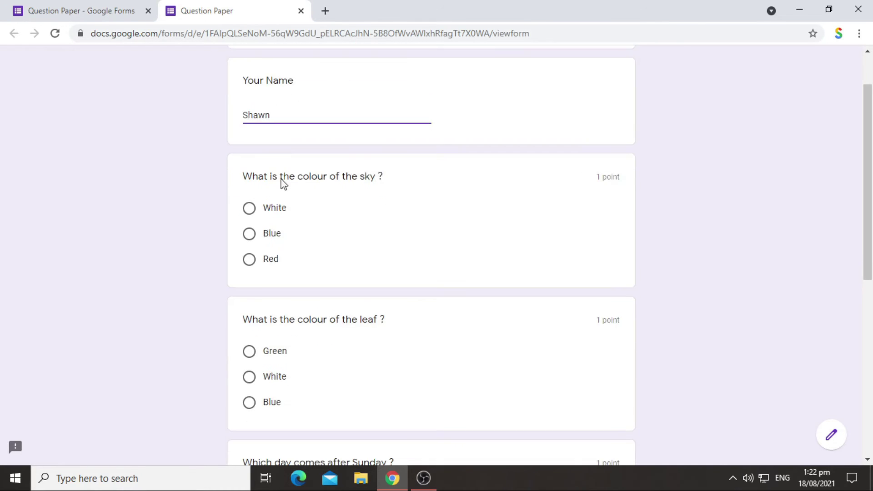
{"action": "left_click", "coordinate": [250, 233]}
{"action": "scroll", "coordinate": [324, 291], "scroll_direction": "down", "scroll_amount": 3}
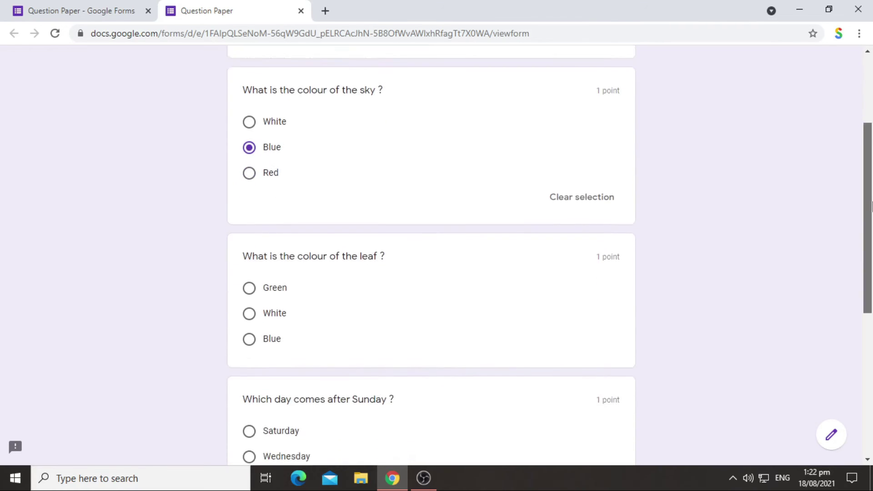
{"action": "left_click", "coordinate": [271, 262]}
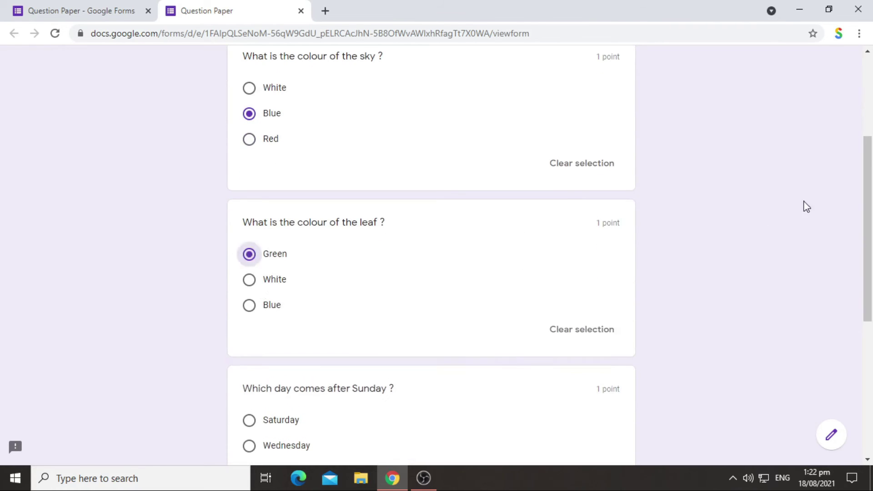
Answer the day question with Monday and the national flower question with Lotus, and submit the form
{"action": "scroll", "coordinate": [584, 322], "scroll_direction": "down", "scroll_amount": 3}
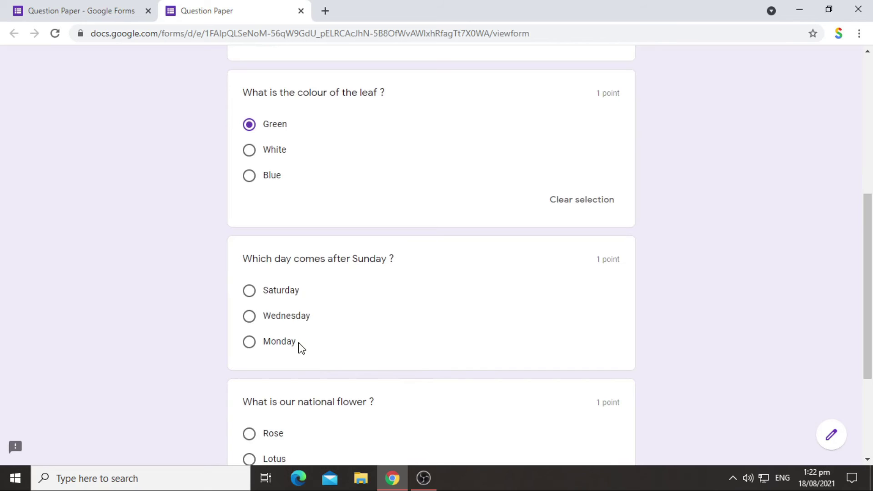
{"action": "left_click", "coordinate": [296, 344]}
{"action": "scroll", "coordinate": [590, 293], "scroll_direction": "down", "scroll_amount": 3}
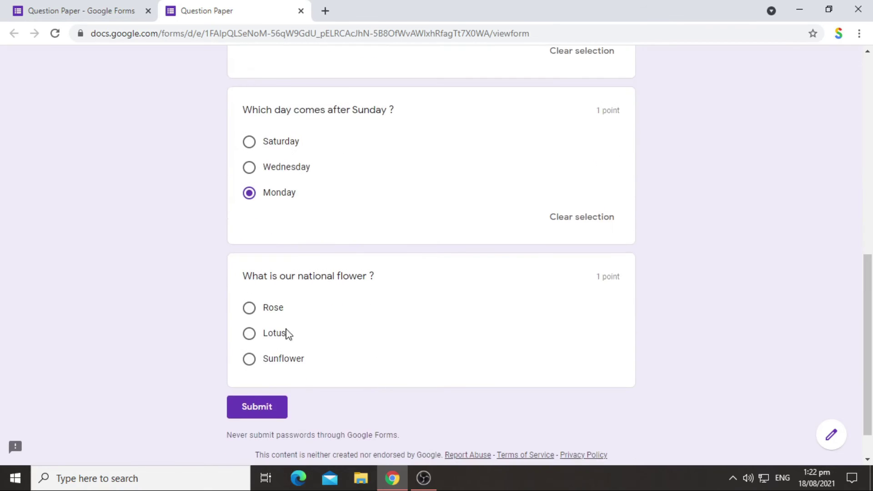
{"action": "left_click", "coordinate": [277, 336]}
{"action": "left_click", "coordinate": [243, 427]}
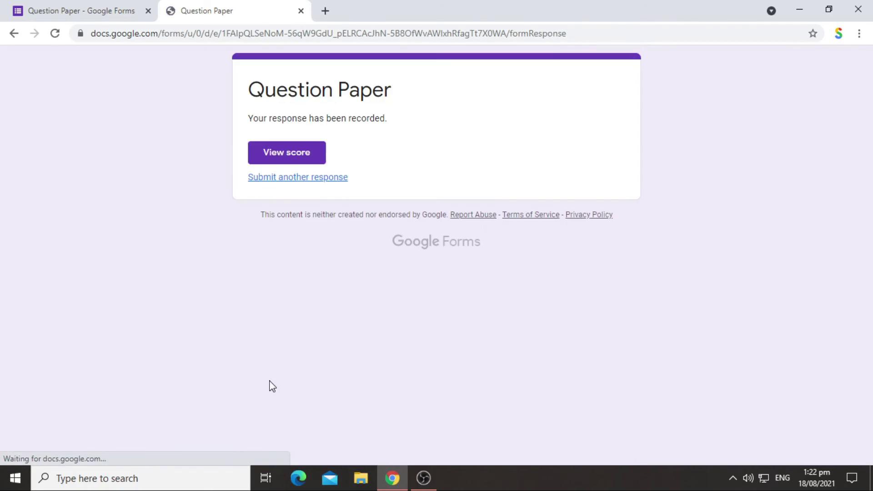
View the score of the submitted response, and close the score and preview pages
{"action": "left_click", "coordinate": [268, 146]}
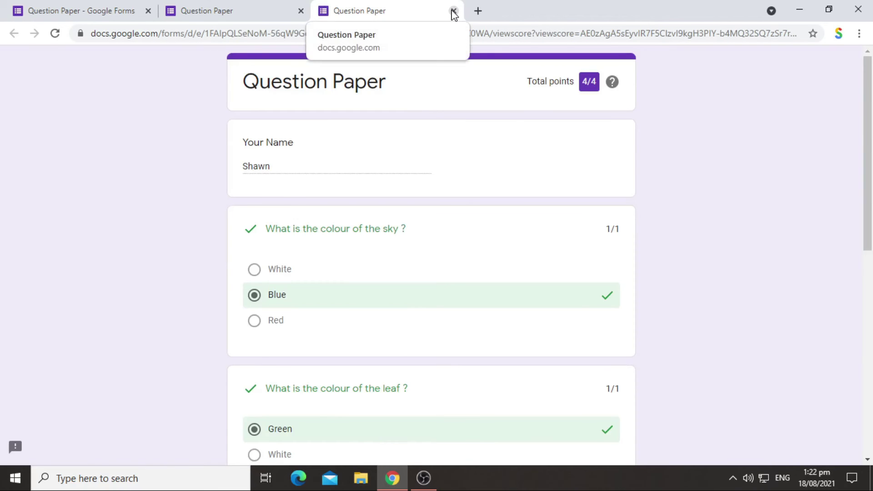
{"action": "left_click", "coordinate": [454, 11]}
{"action": "left_click", "coordinate": [299, 11]}
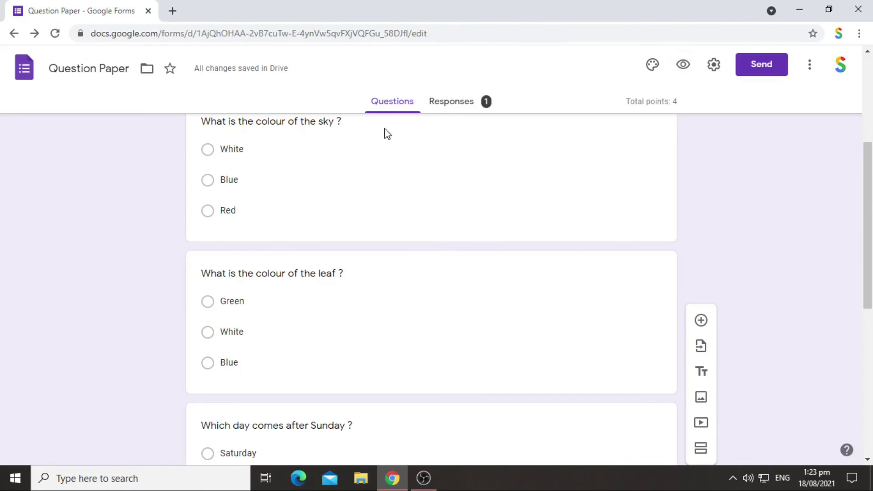
Review the form's responses in the summary, per-question and individual views, examining the respondent's name, answers and points
{"action": "left_click", "coordinate": [434, 104]}
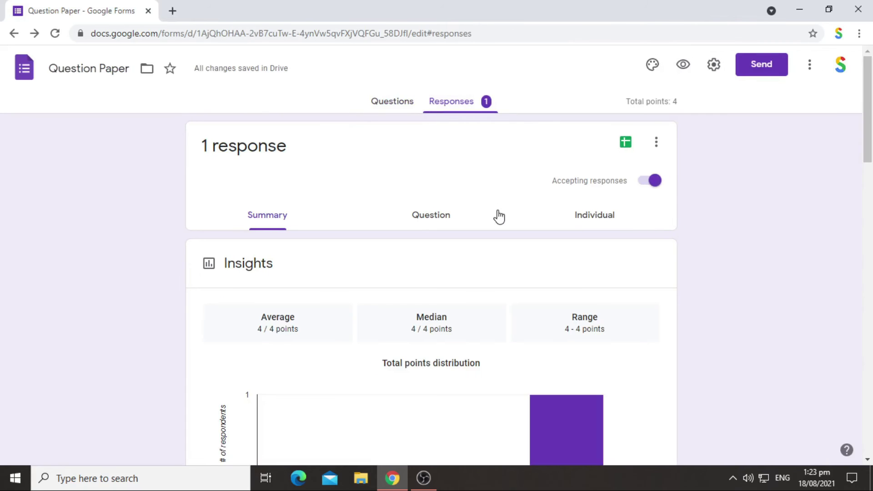
{"action": "scroll", "coordinate": [388, 234], "scroll_direction": "down", "scroll_amount": 3}
{"action": "scroll", "coordinate": [382, 313], "scroll_direction": "up", "scroll_amount": 2}
{"action": "scroll", "coordinate": [382, 314], "scroll_direction": "up", "scroll_amount": 1}
{"action": "left_click", "coordinate": [413, 222]}
{"action": "left_click", "coordinate": [567, 226]}
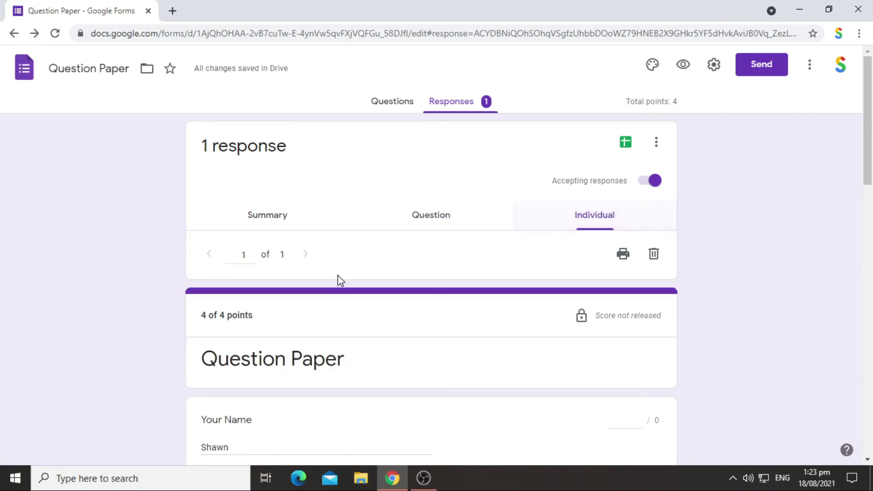
{"action": "scroll", "coordinate": [422, 350], "scroll_direction": "down", "scroll_amount": 6}
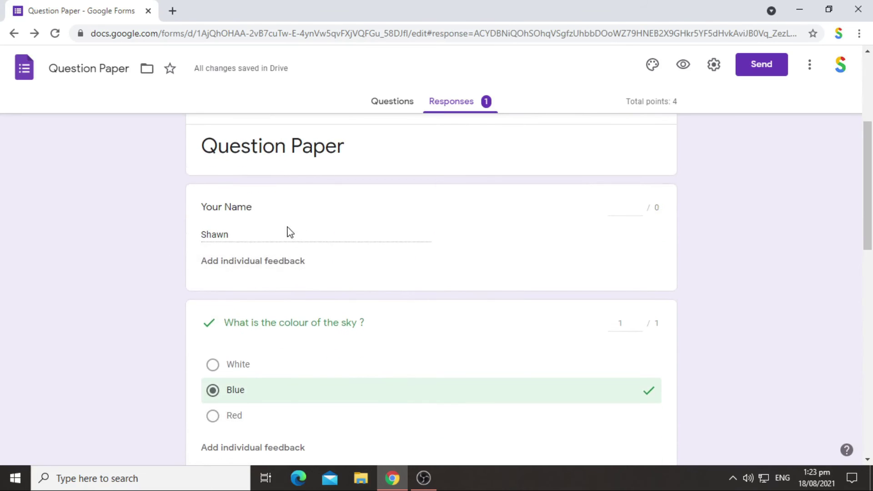
{"action": "mouse_move", "coordinate": [870, 217]}
{"action": "left_mouse_down"}
{"action": "mouse_move", "coordinate": [871, 344]}
{"action": "mouse_move", "coordinate": [867, 185]}
{"action": "mouse_move", "coordinate": [867, 200]}
{"action": "left_mouse_up"}
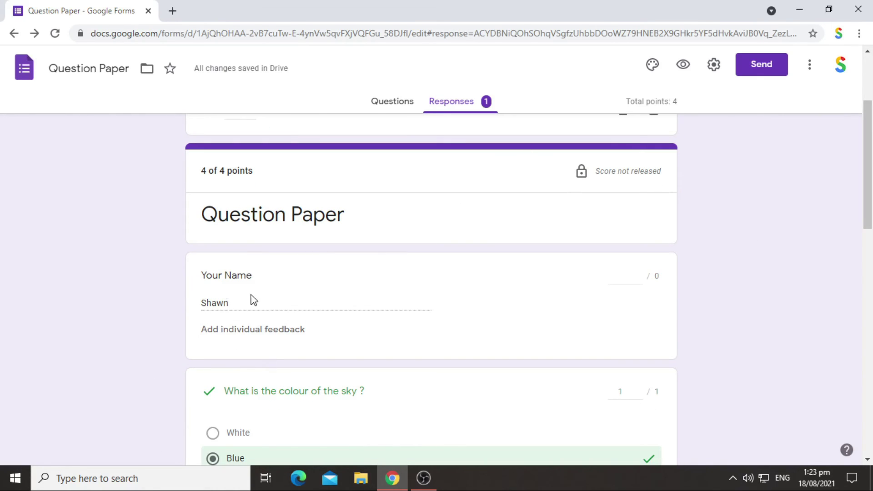
{"action": "left_click_drag", "start_coordinate": [869, 170], "coordinate": [858, 140]}
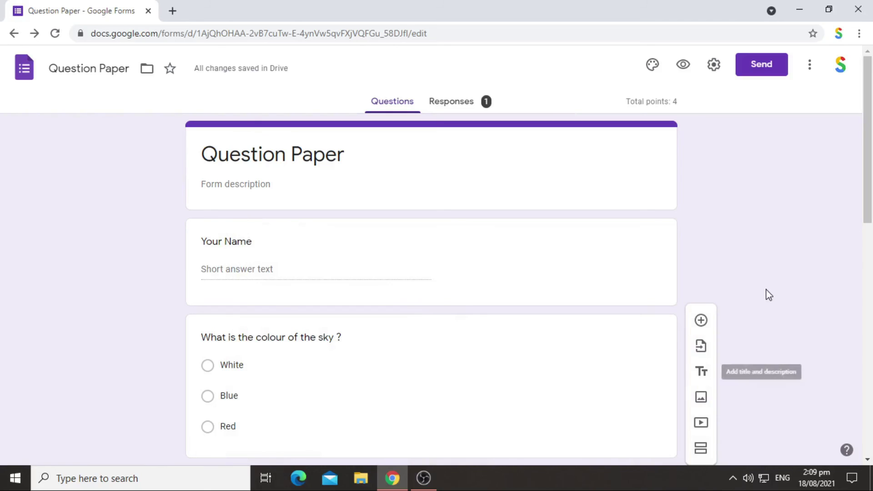
Open the form's sending options and copy its full shareable link
{"action": "left_click", "coordinate": [769, 75]}
{"action": "left_click", "coordinate": [383, 165]}
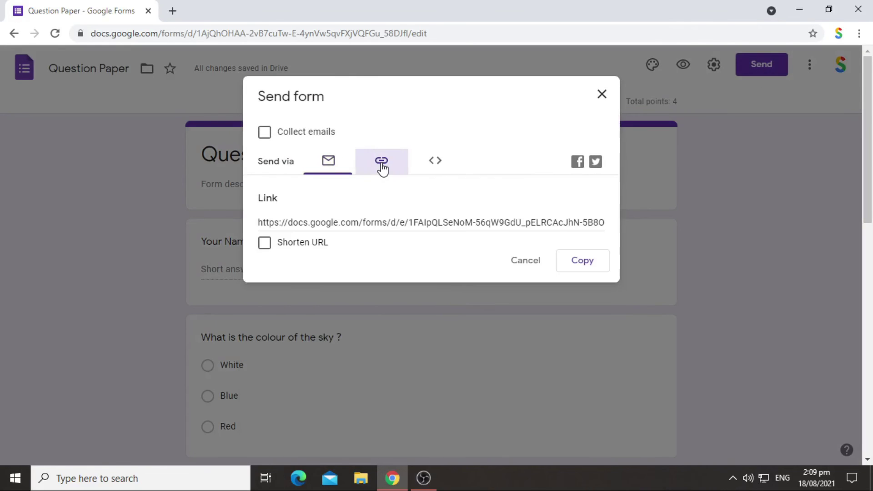
{"action": "left_click", "coordinate": [376, 222]}
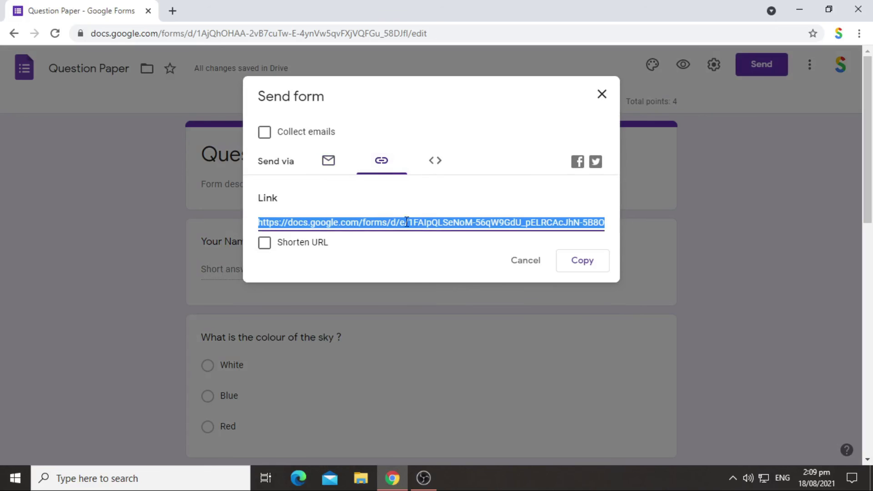
{"action": "left_click", "coordinate": [583, 268]}
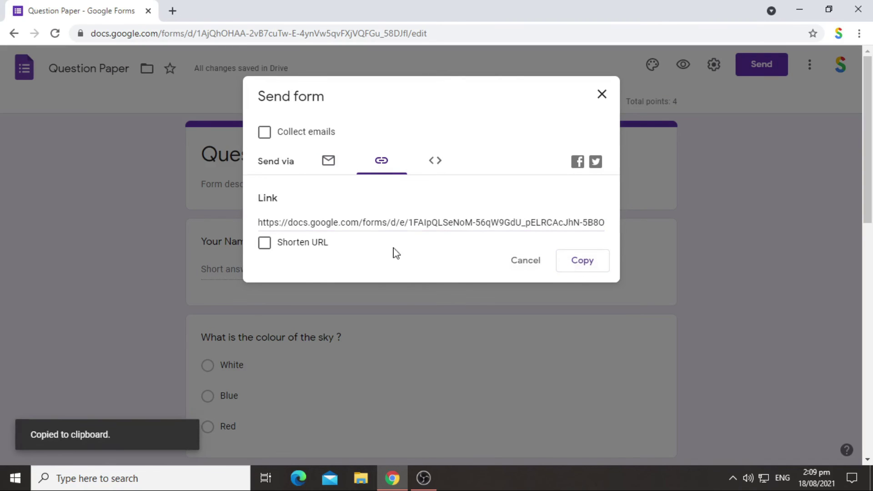
Try the shortened form link, switch back to the full link and close the sending options
{"action": "left_click", "coordinate": [312, 244]}
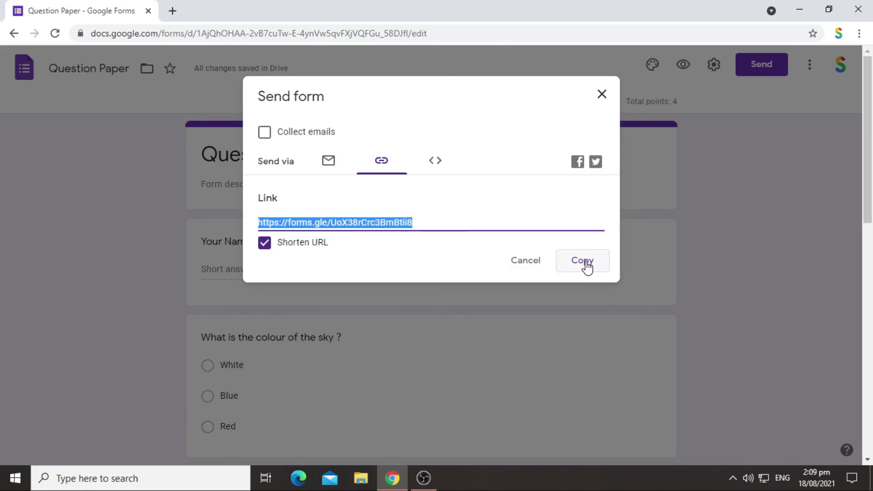
{"action": "left_click", "coordinate": [282, 243]}
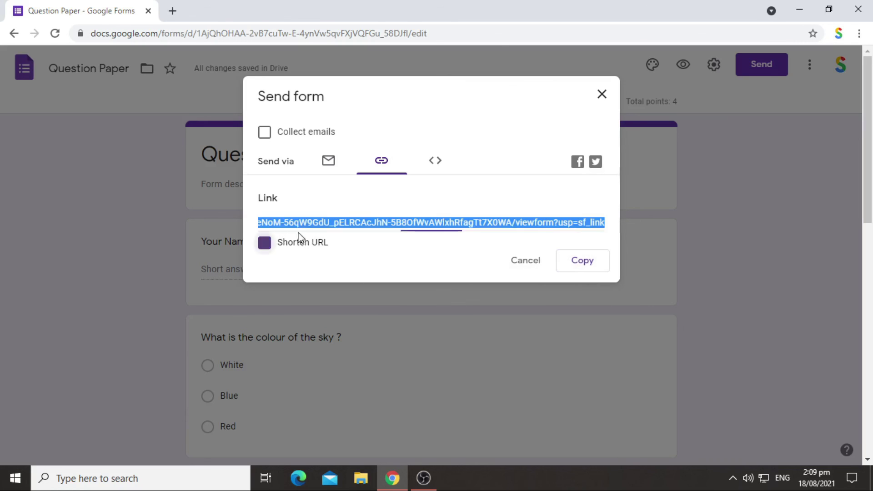
{"action": "left_click", "coordinate": [603, 96]}
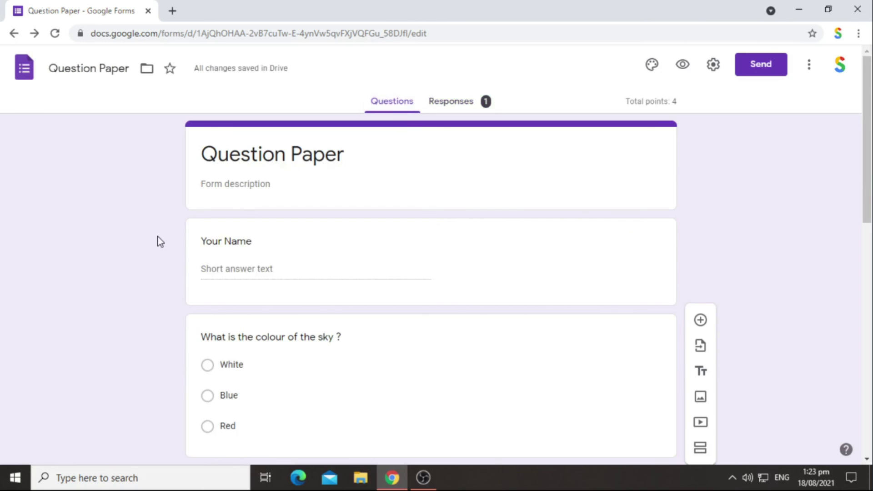